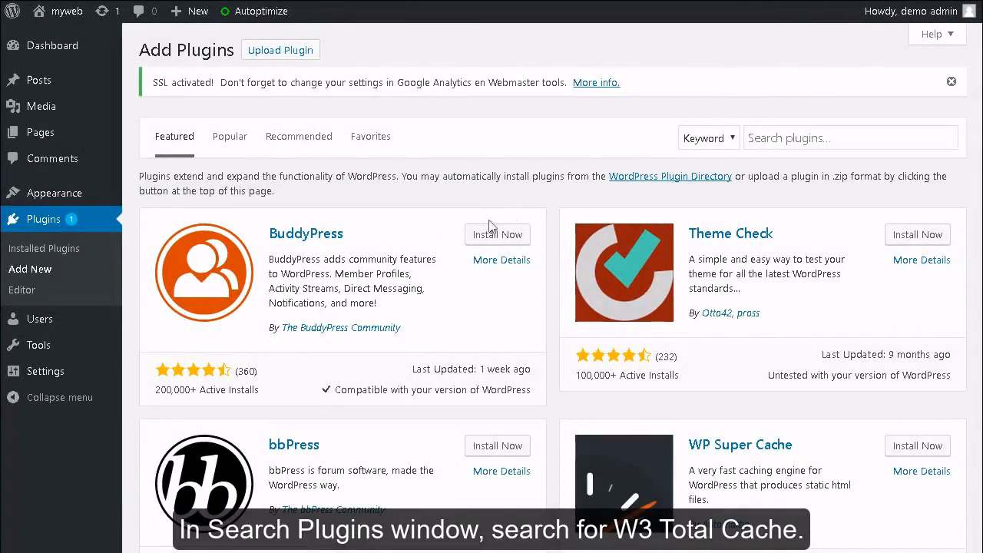
- Search the plugin directory for "W3 total cache", then install and activate the W3 Total Cache plugin
click(772, 142)
text(W3 total cache)
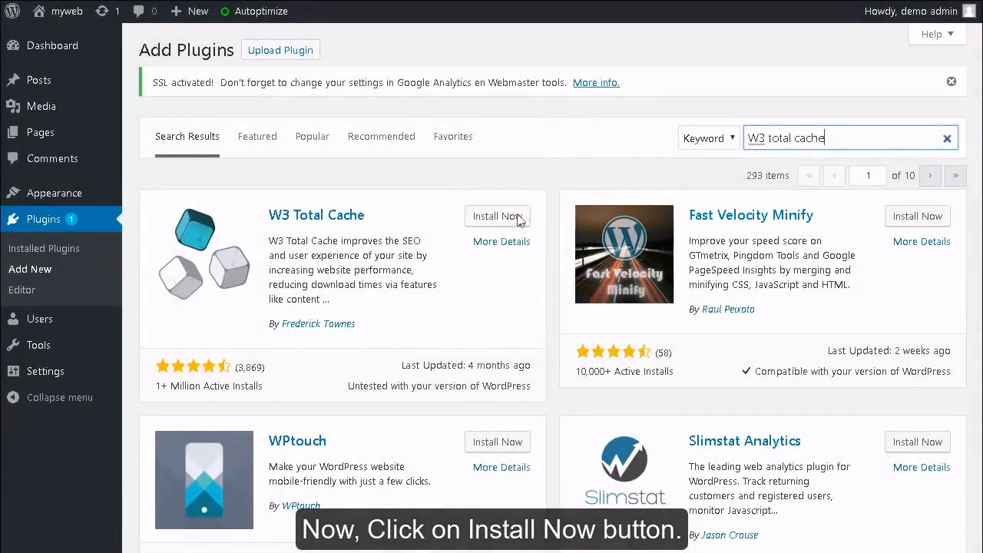
click(516, 220)
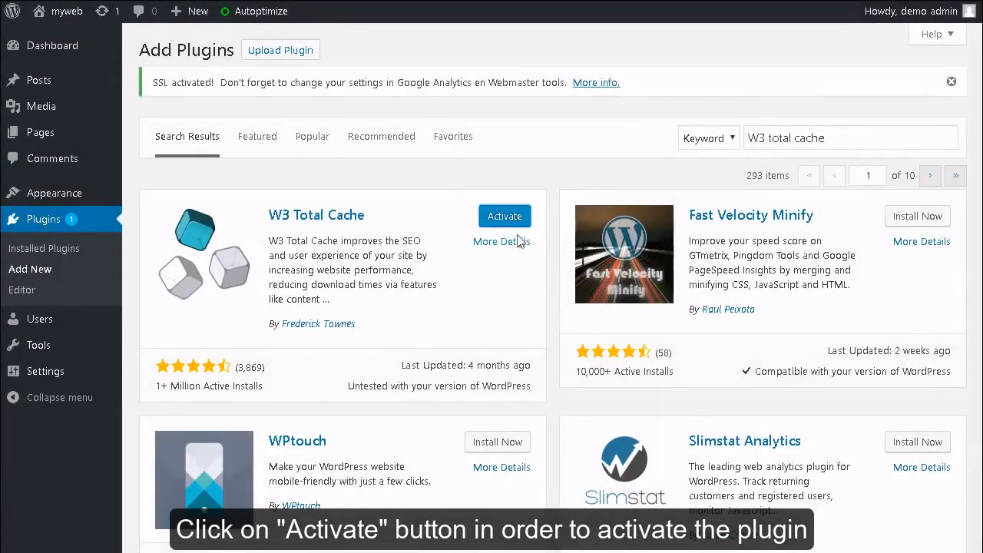
click(520, 218)
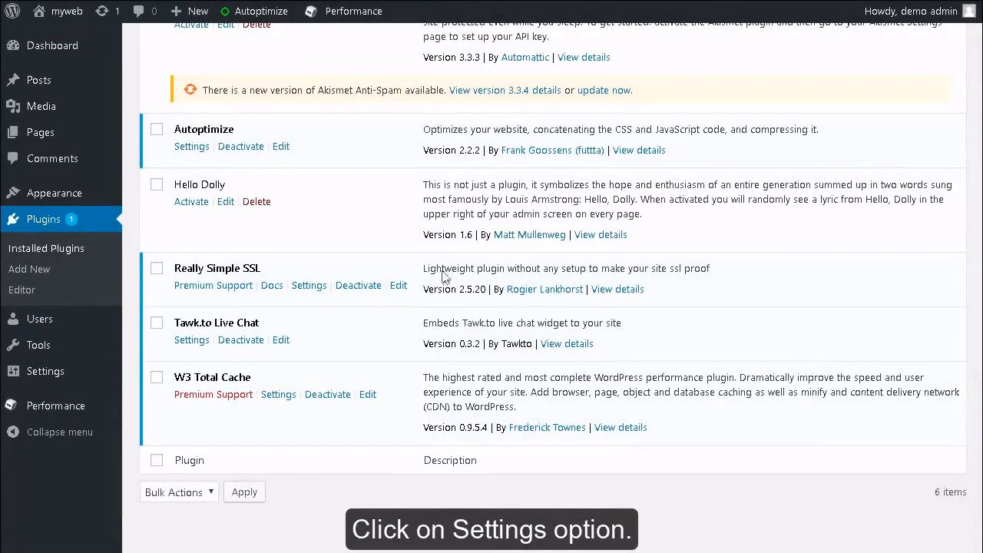
- Open the W3 Total Cache settings from the installed plugins list and enable Preview mode
click(279, 394)
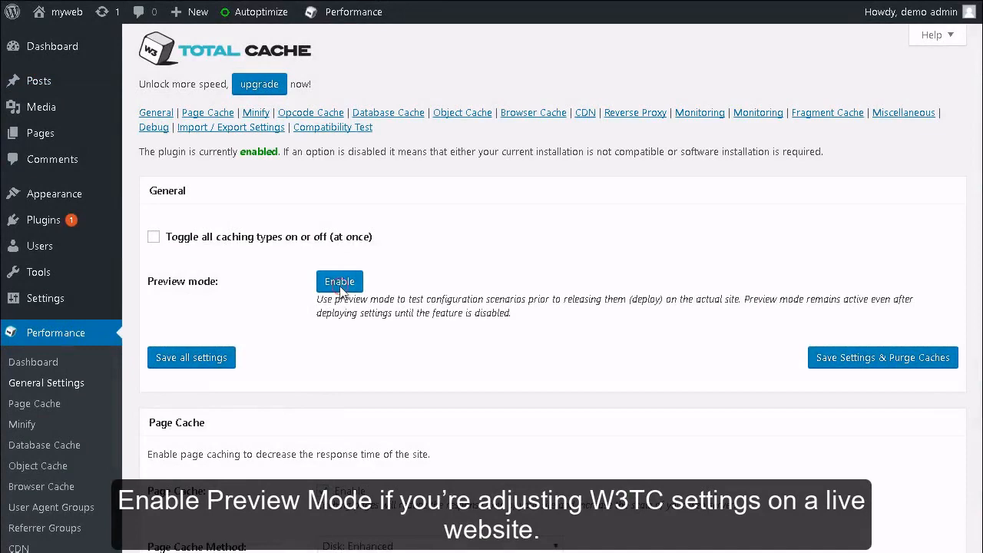
click(341, 289)
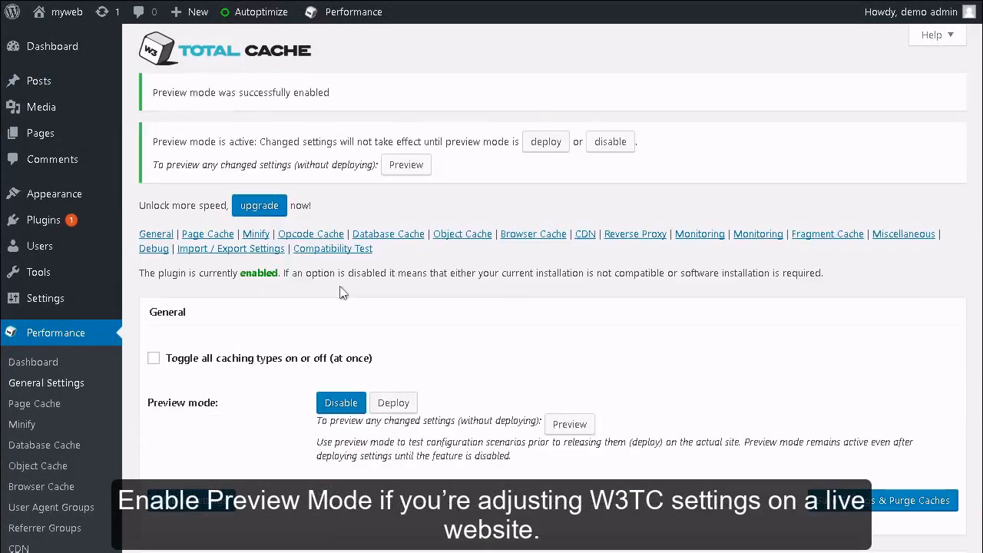
- Enable Minify in the general settings and set the Minify mode to Manual
scroll(342, 293, down, 5)
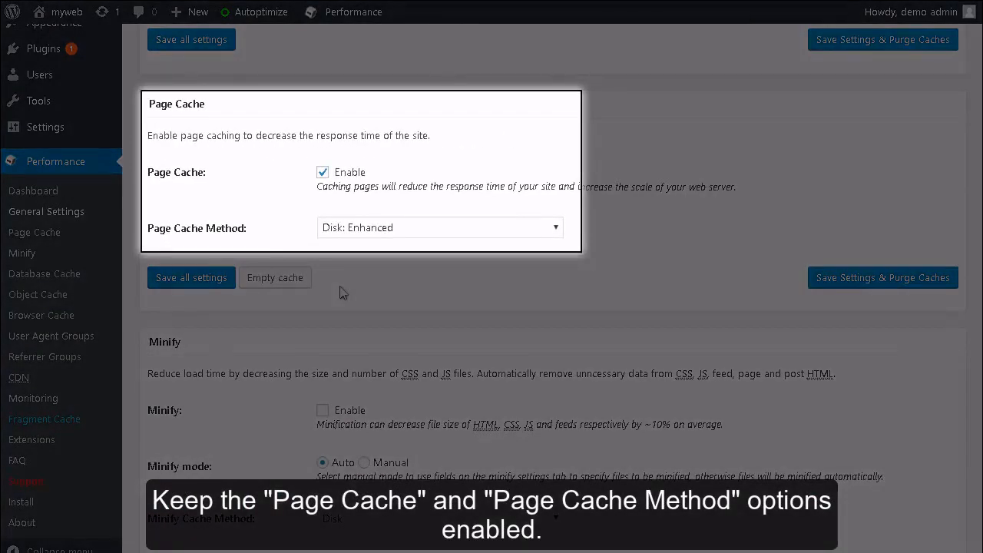
scroll(343, 293, down, 4)
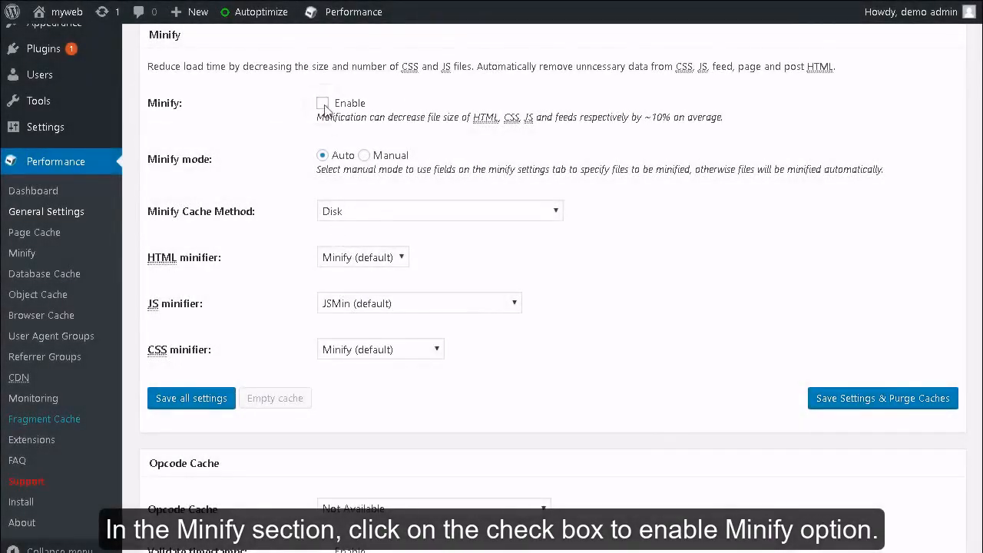
click(322, 105)
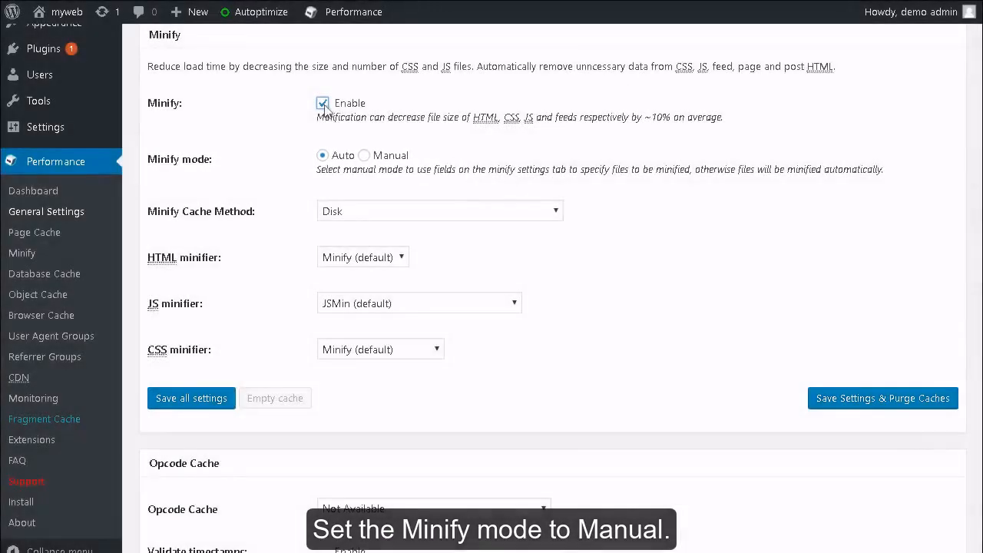
click(365, 156)
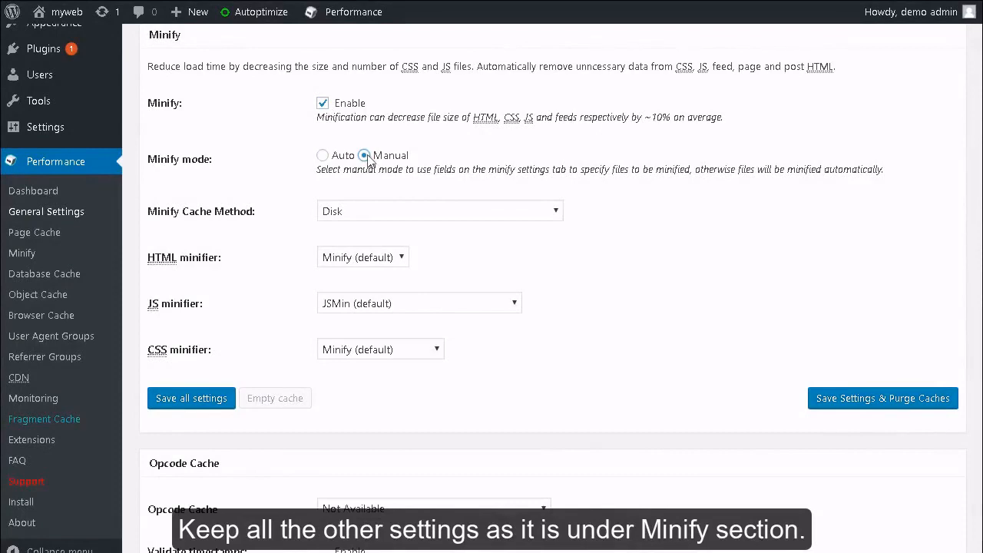
- Enable Database Cache and Object Cache, keeping Disk as the Object Cache Method
scroll(367, 159, down, 5)
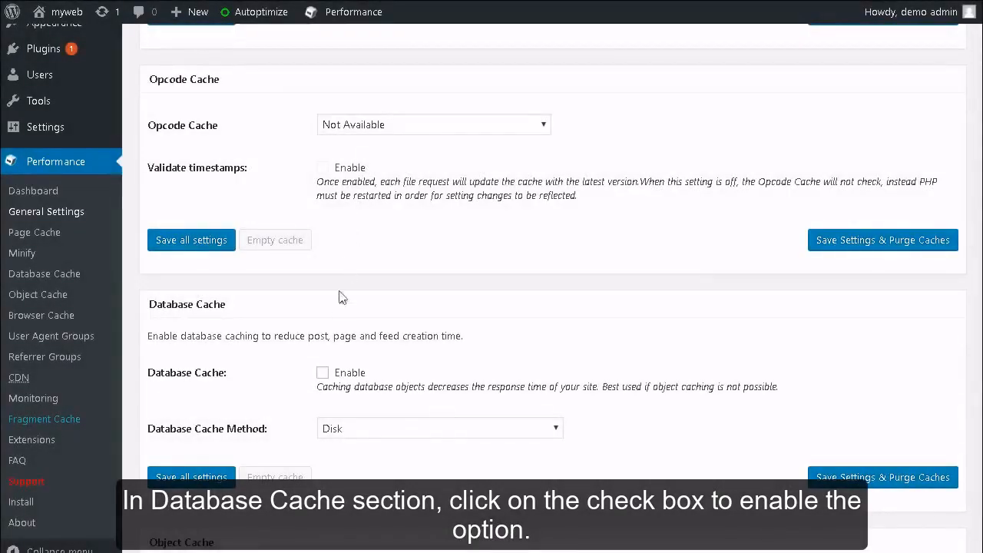
click(323, 373)
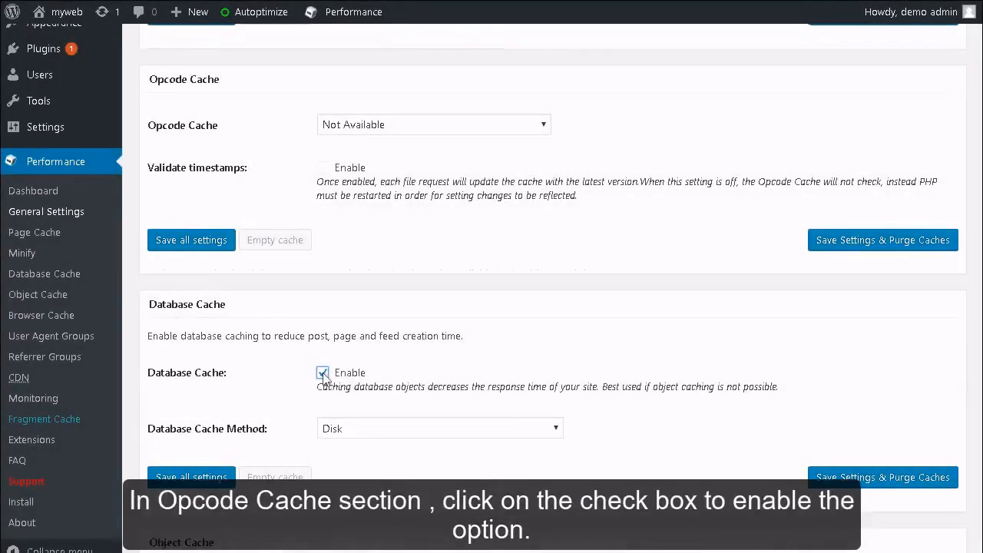
scroll(322, 376, down, 7)
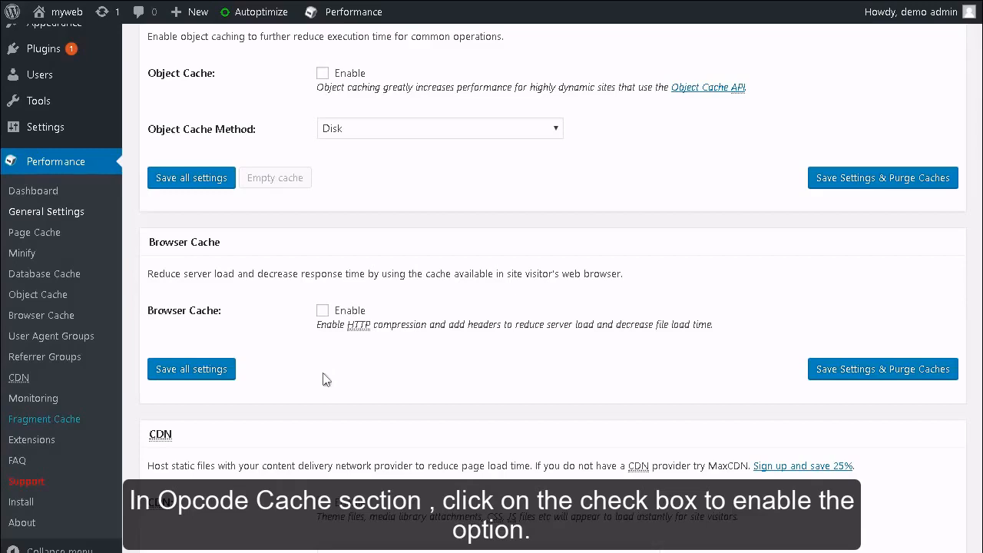
click(323, 74)
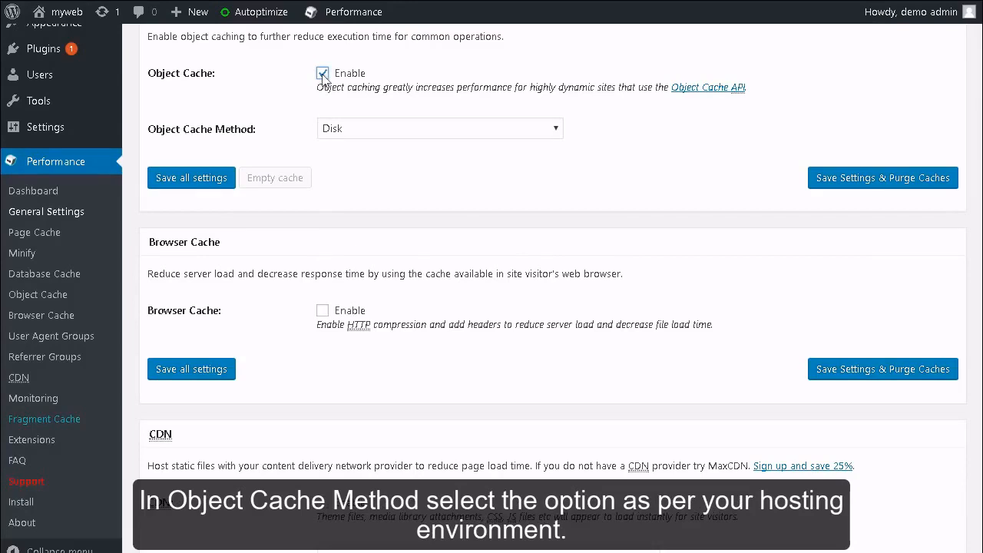
click(555, 129)
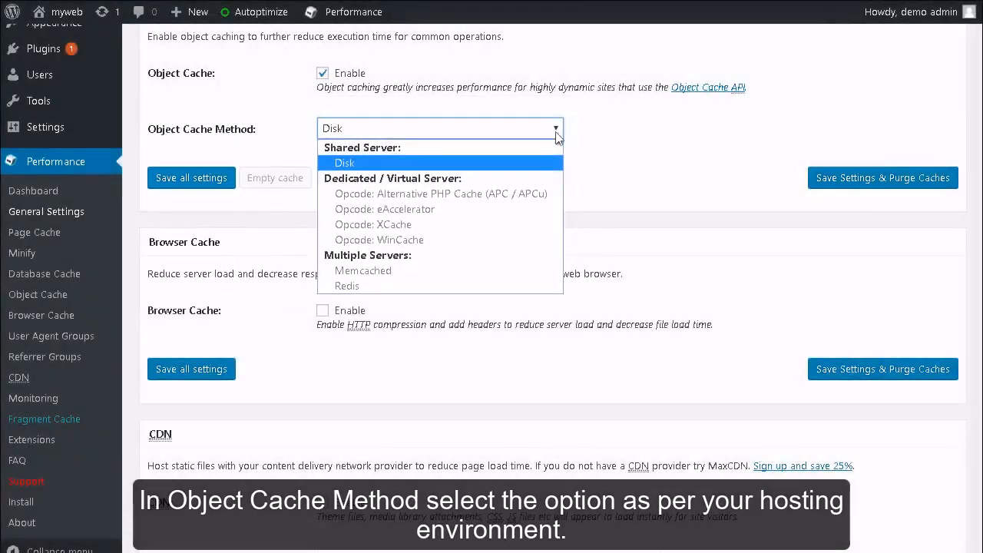
click(556, 132)
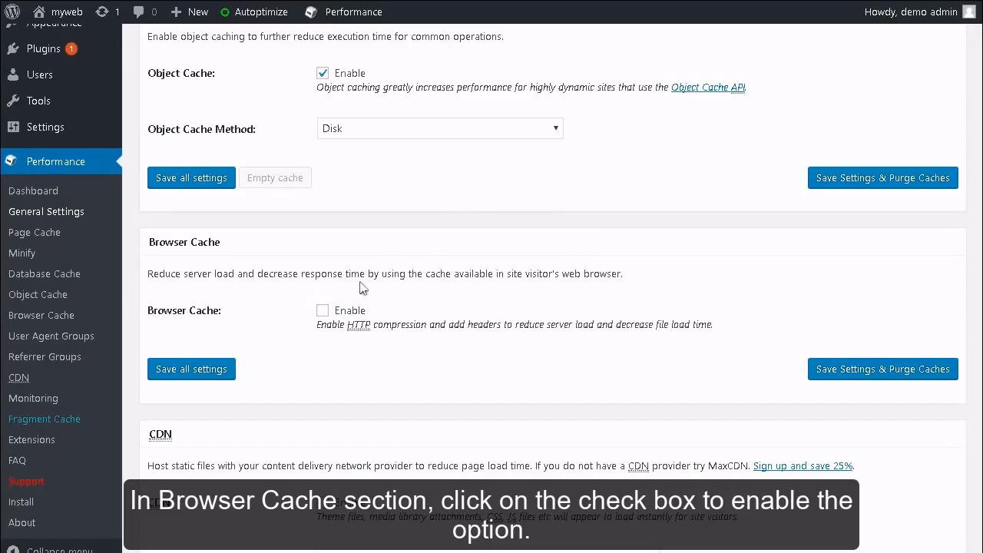
- Enable Browser Cache and CDN, keeping MaxCDN as the CDN Type
click(322, 311)
scroll(323, 314, down, 5)
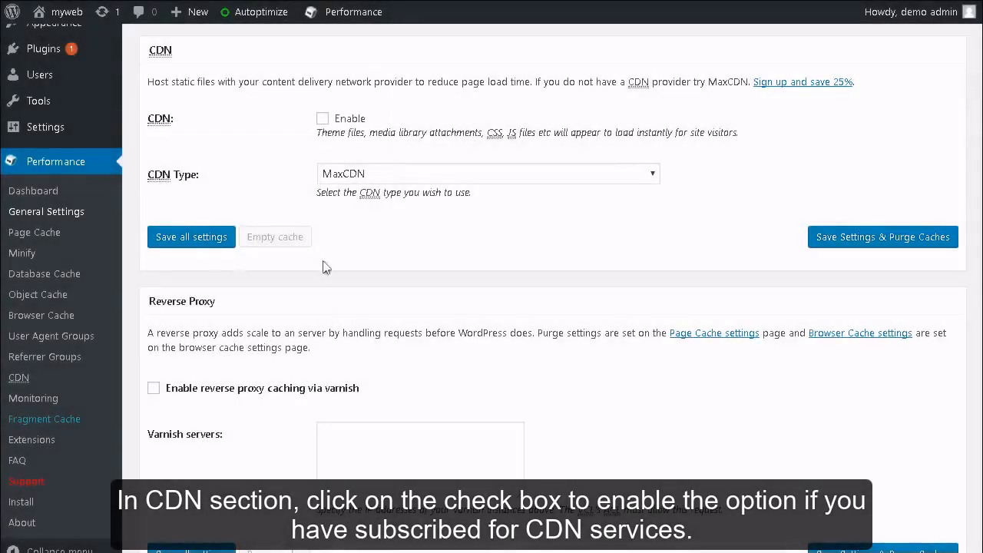
click(323, 119)
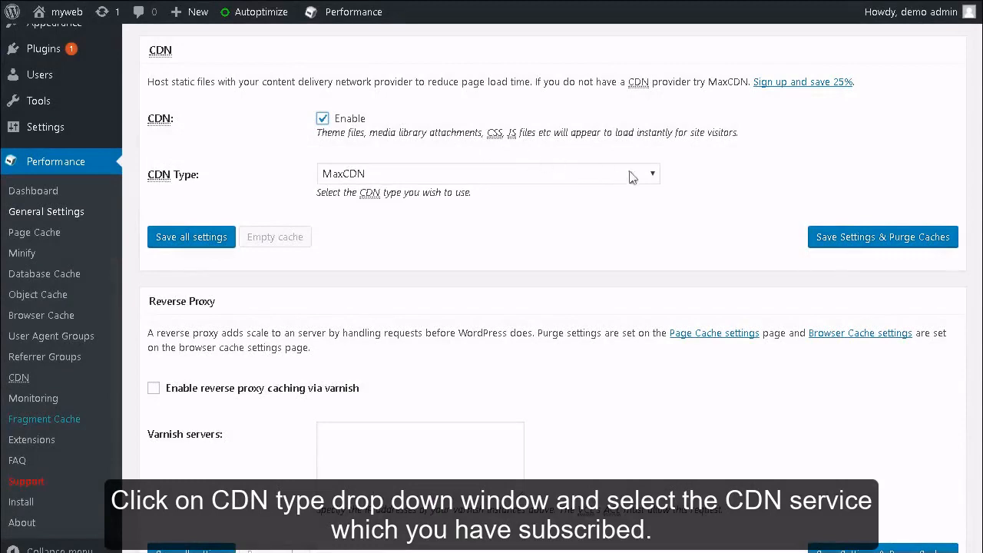
click(652, 177)
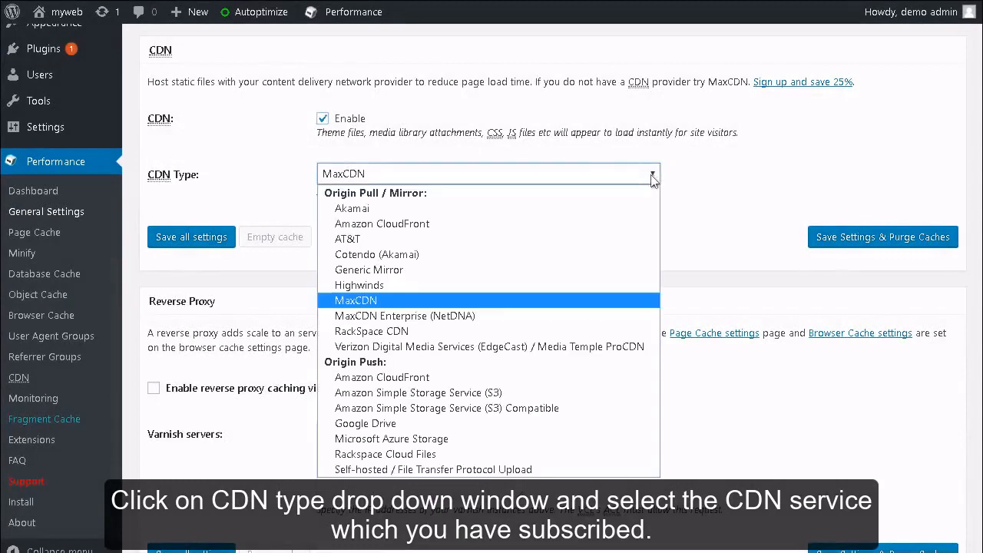
click(652, 177)
- Set the Fragment Cache Method to Disk in the Fragment Cache section
scroll(652, 179, down, 3)
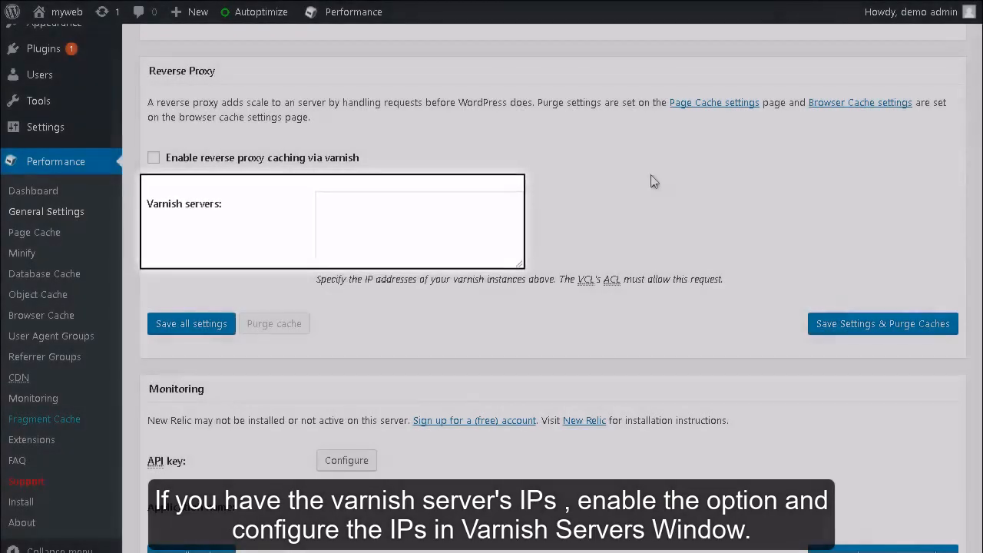
scroll(654, 181, down, 4)
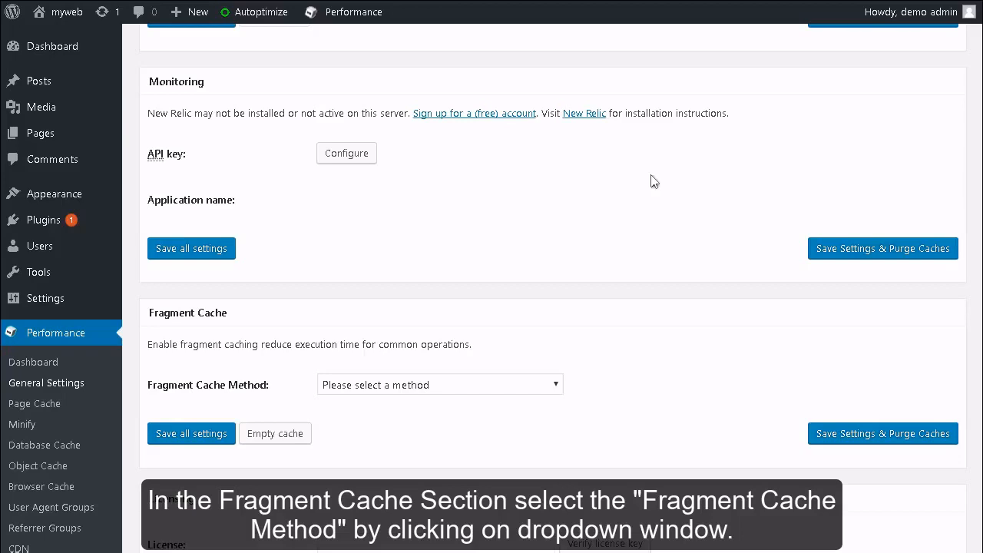
click(556, 385)
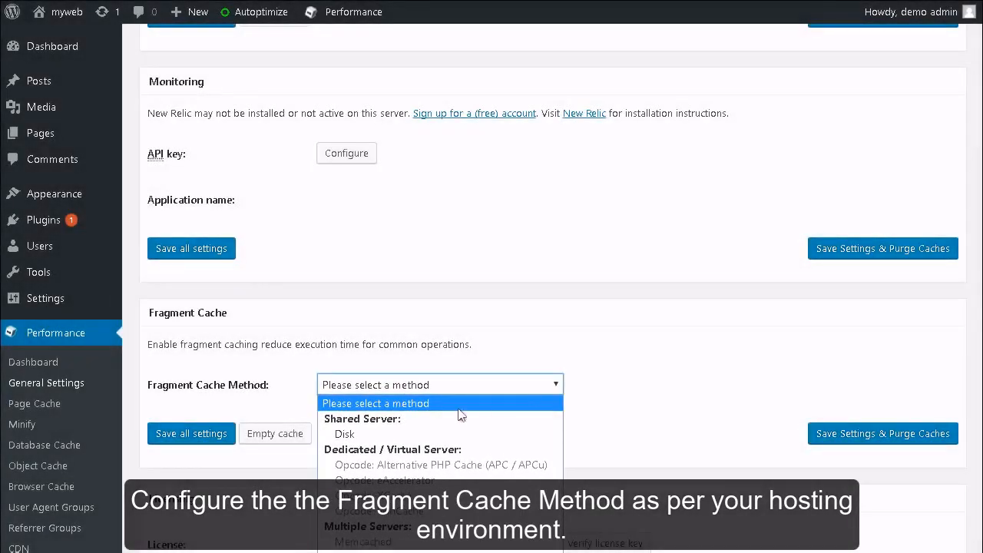
click(350, 435)
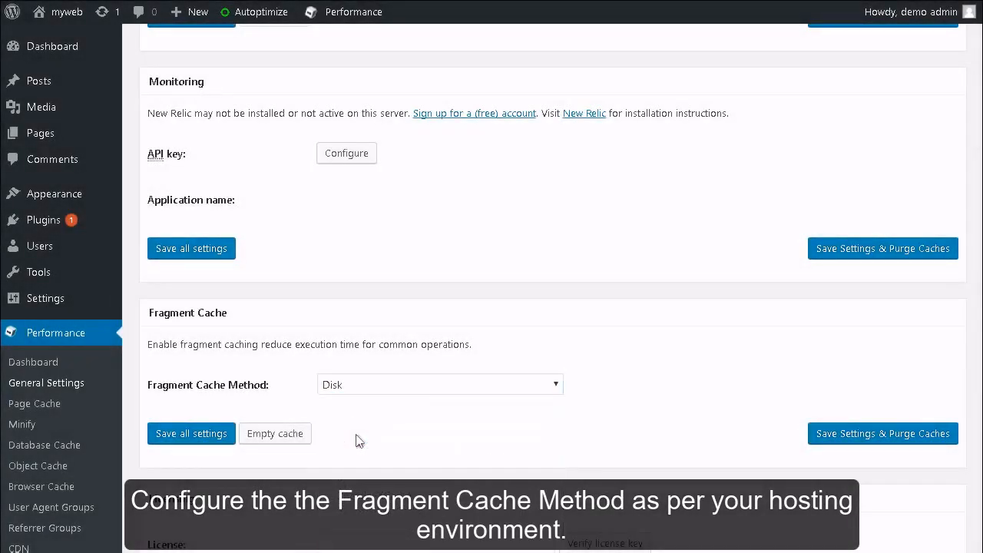
- Enable "Optimize disk enhanced page and minify disk caching for NFS" in the Miscellaneous section
scroll(358, 441, down, 5)
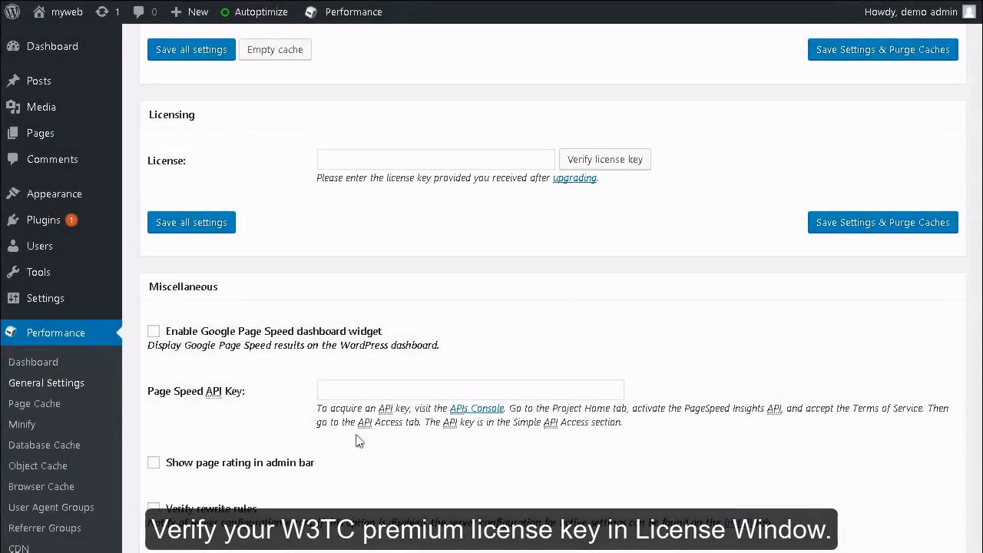
scroll(356, 441, down, 3)
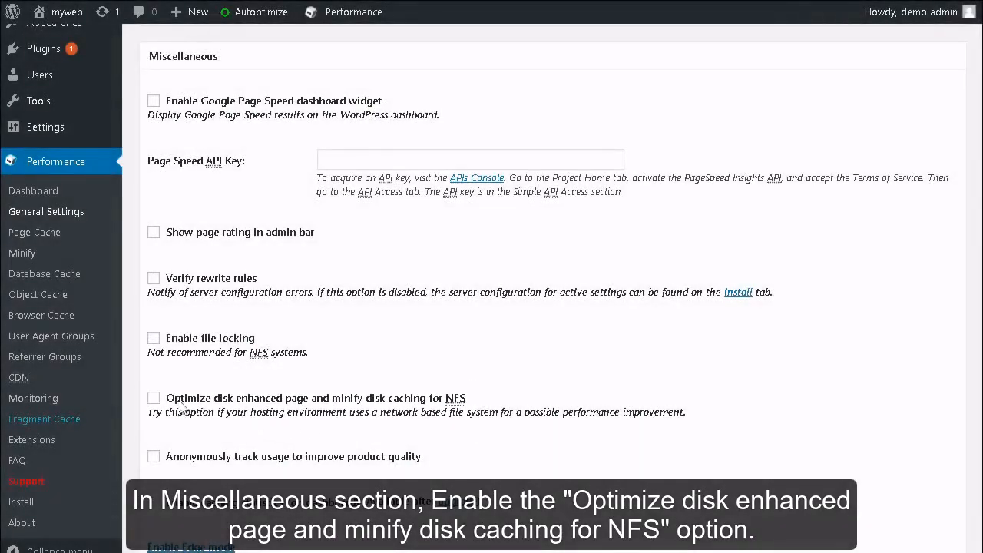
click(154, 399)
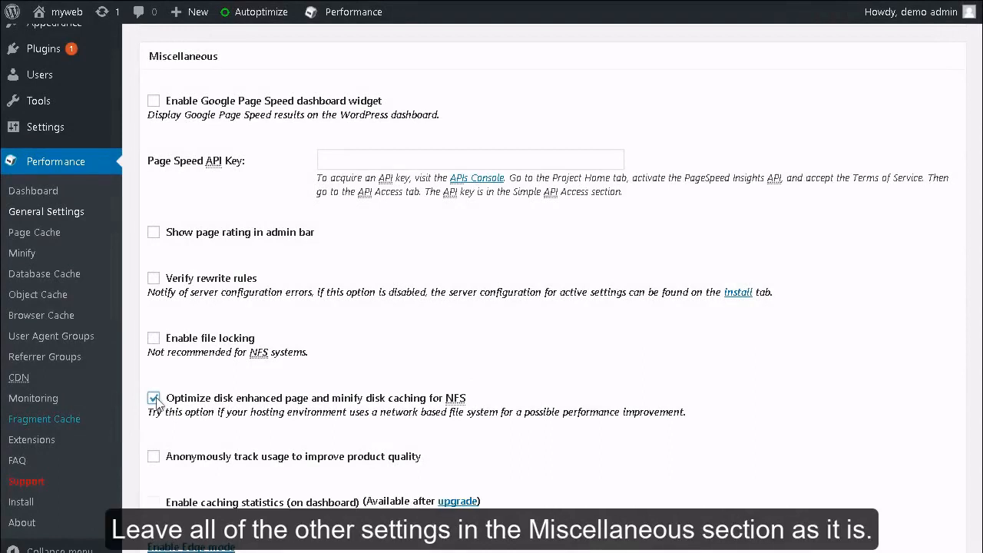
- Save the general settings and purge the caches, leaving Debug mode disabled
scroll(156, 402, down, 10)
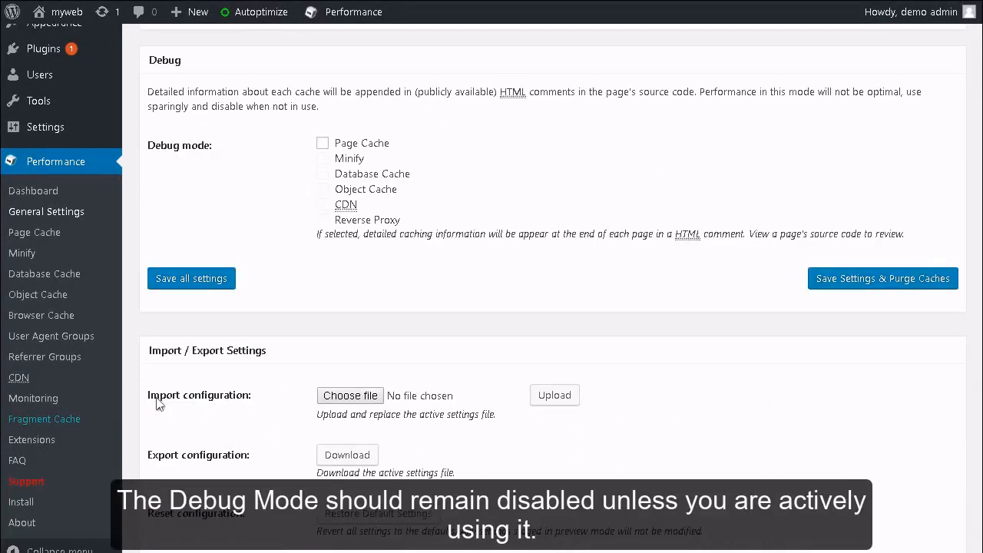
scroll(158, 405, down, 1)
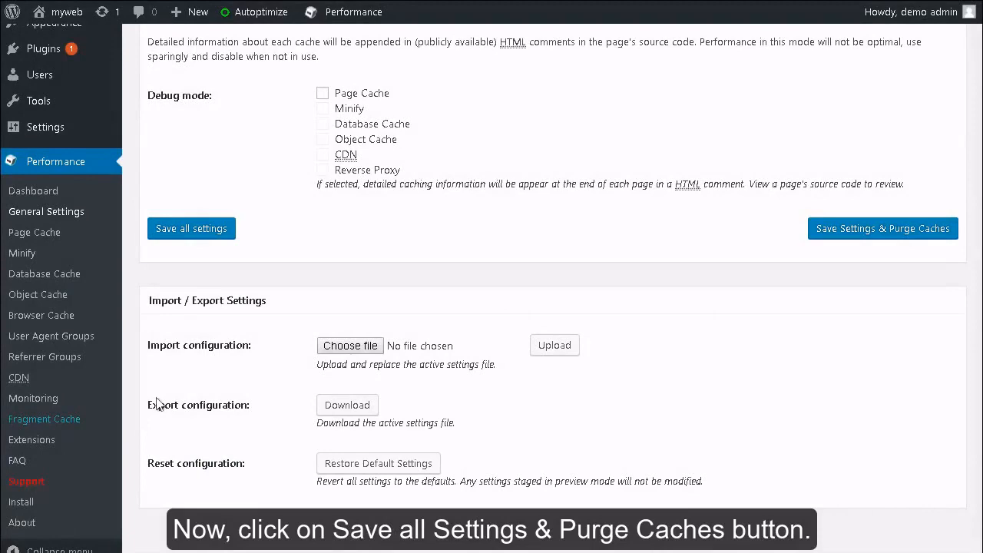
click(865, 225)
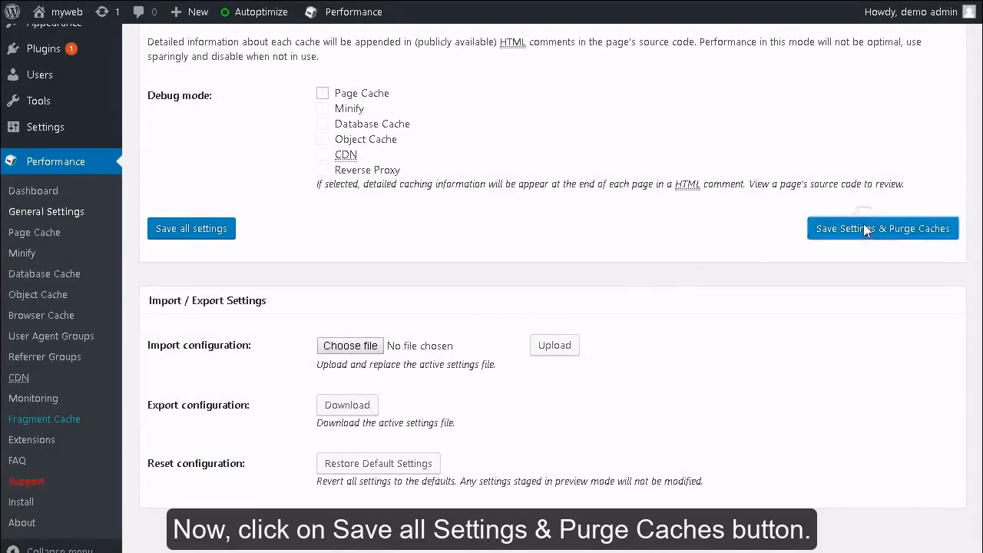